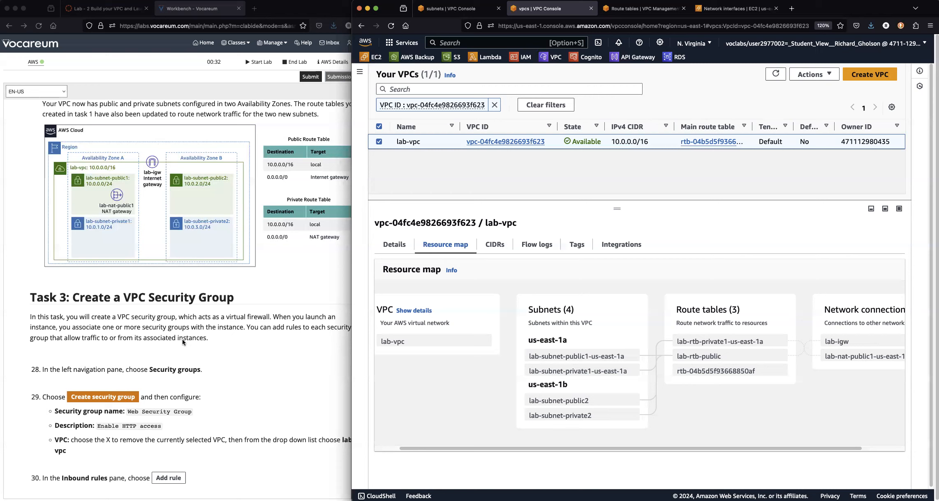
Go to the Security groups page for lab-vpc through the VPC navigation pane.
left_click(349, 394)
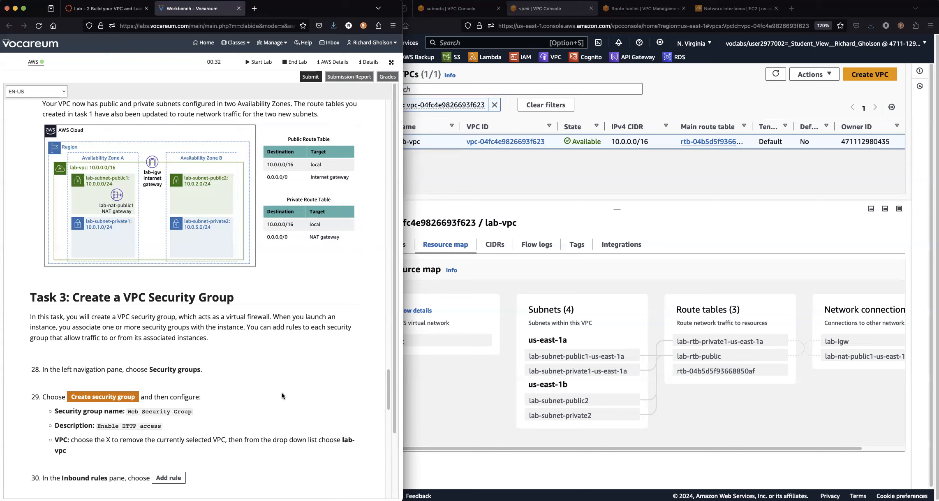
left_click(516, 172)
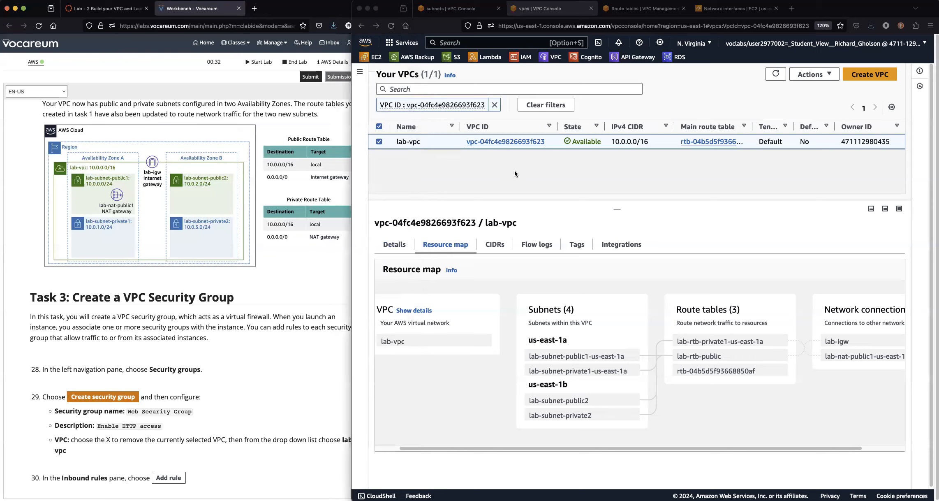
left_click(360, 72)
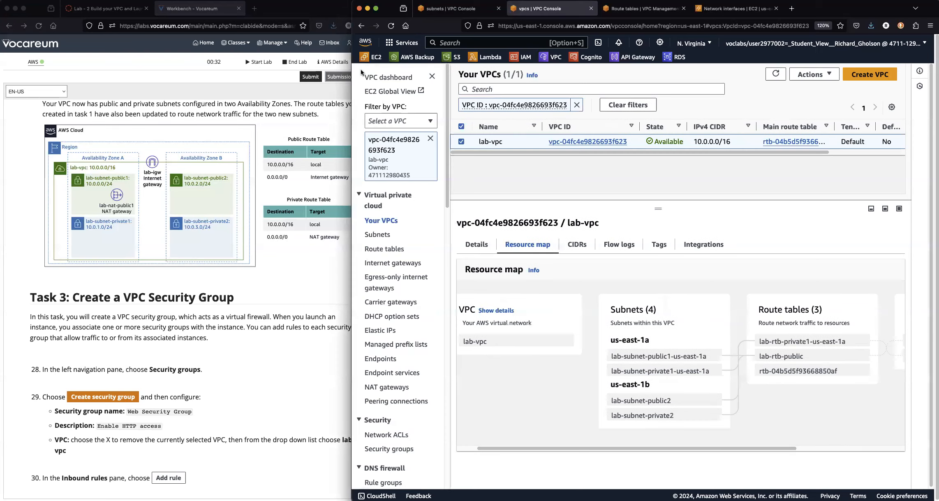
left_click(399, 452)
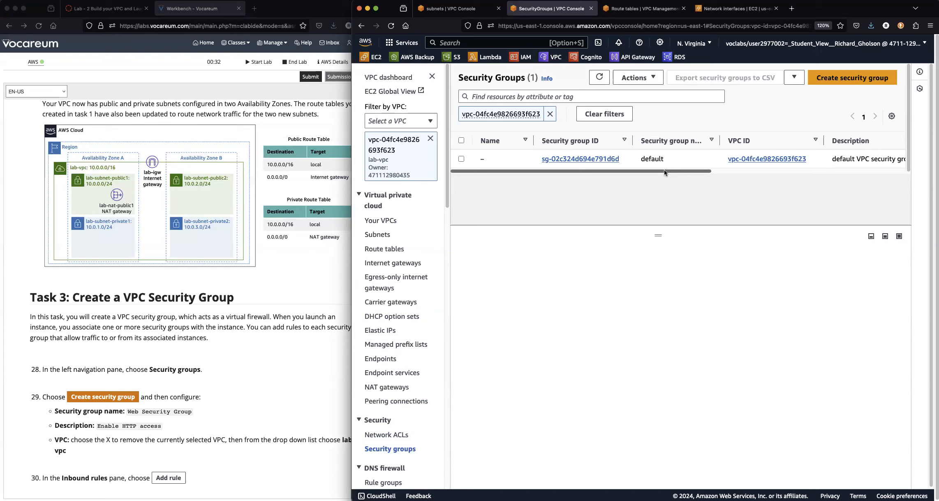
Select the default security group and inspect its inbound rules, widening the Source column.
left_click(461, 159)
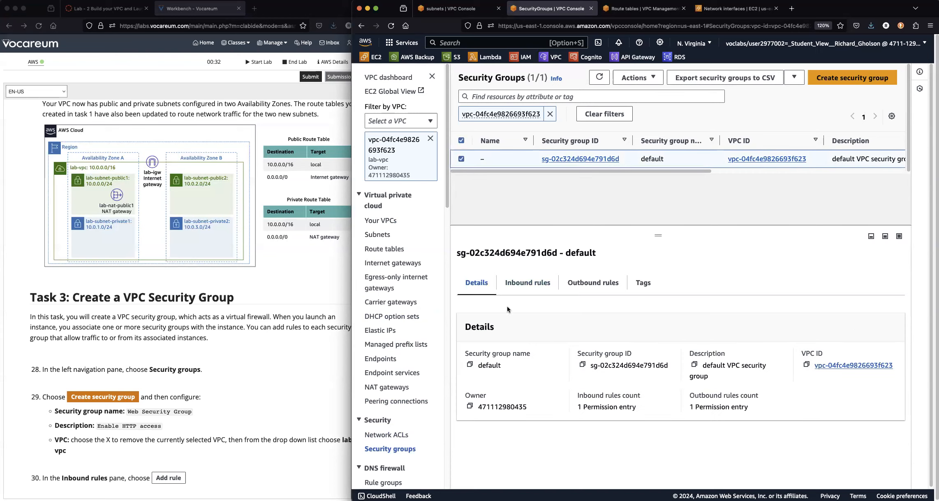
left_click(522, 283)
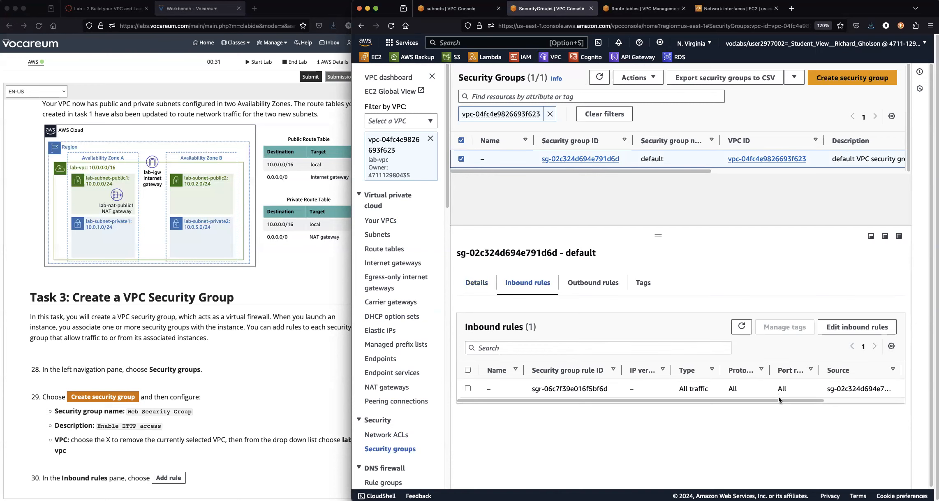
left_click_drag(781, 400, 878, 400)
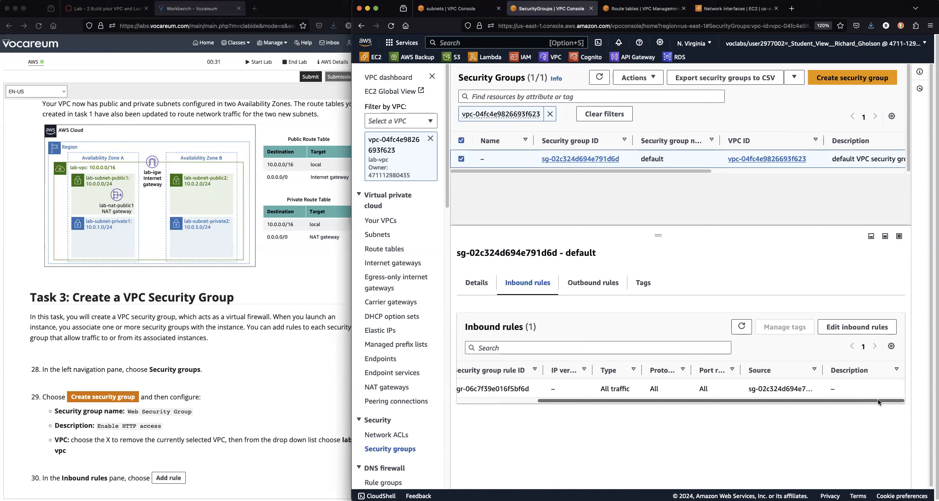
left_click_drag(823, 370, 884, 371)
left_click_drag(851, 401, 728, 401)
Compare the default group's outbound and inbound rules, then begin a new security group.
left_click(595, 283)
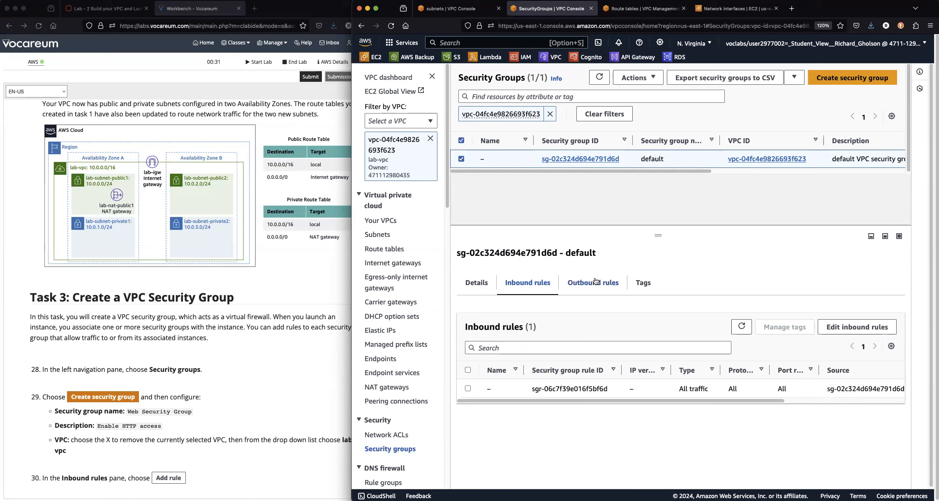
left_click_drag(762, 401, 630, 406)
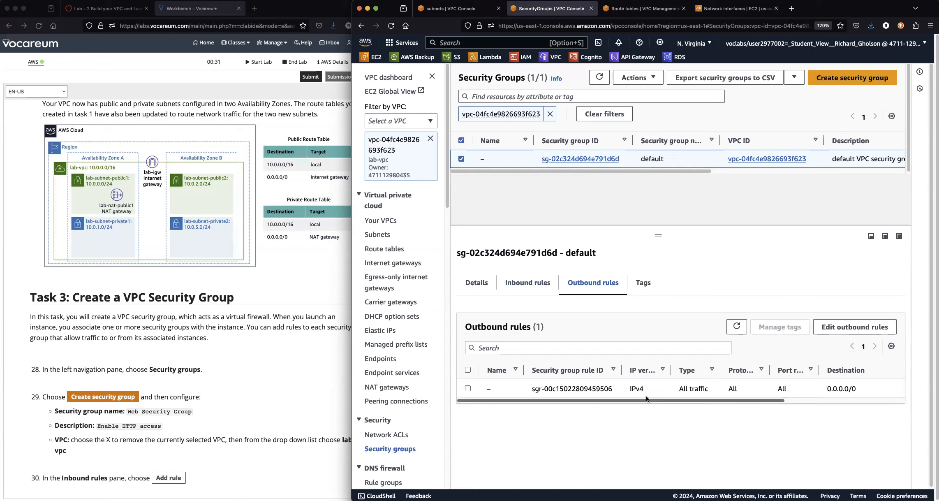
left_click(516, 287)
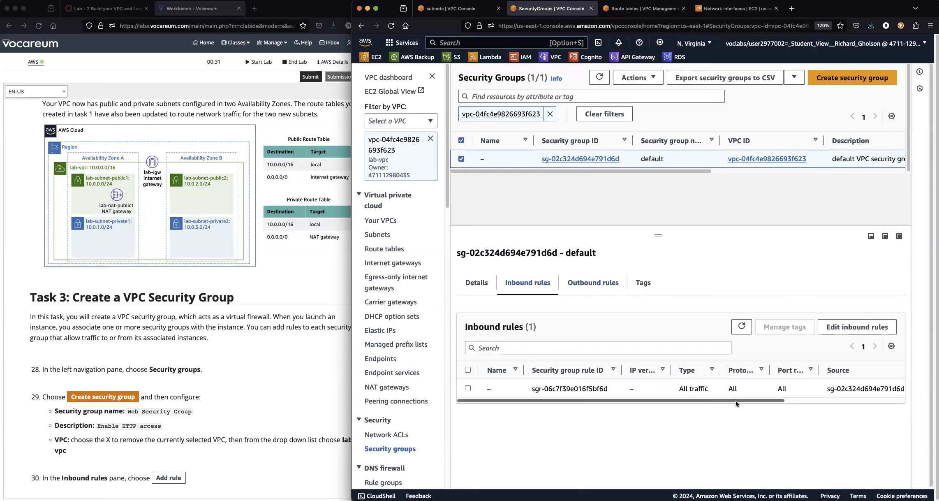
left_click_drag(736, 400, 814, 401)
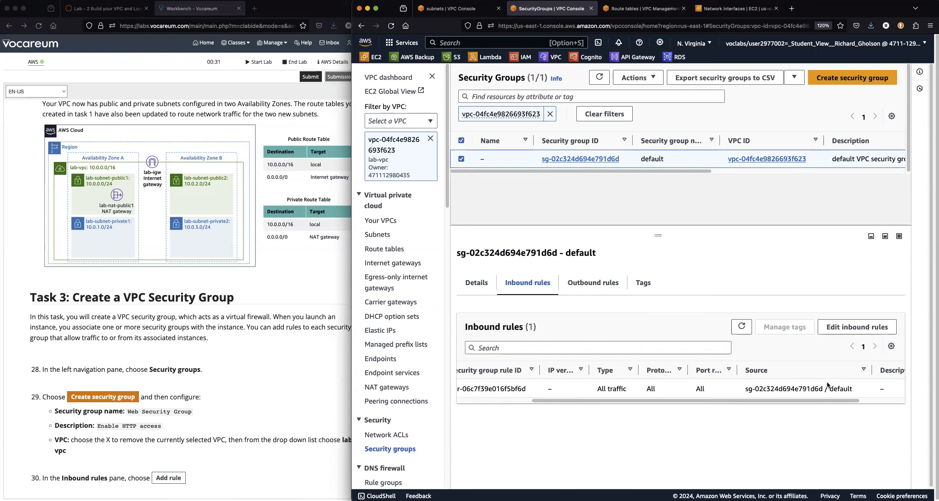
left_click_drag(830, 400, 677, 401)
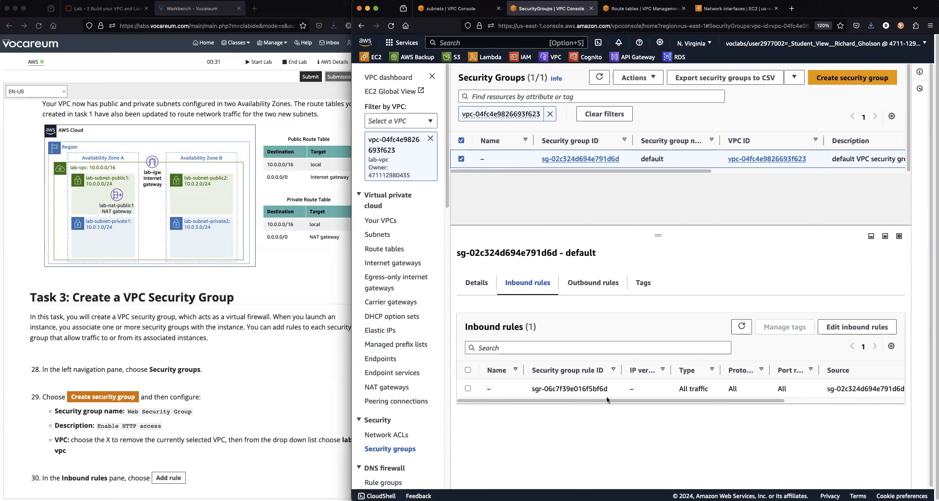
left_click_drag(606, 401, 565, 395)
left_click_drag(355, 321, 398, 316)
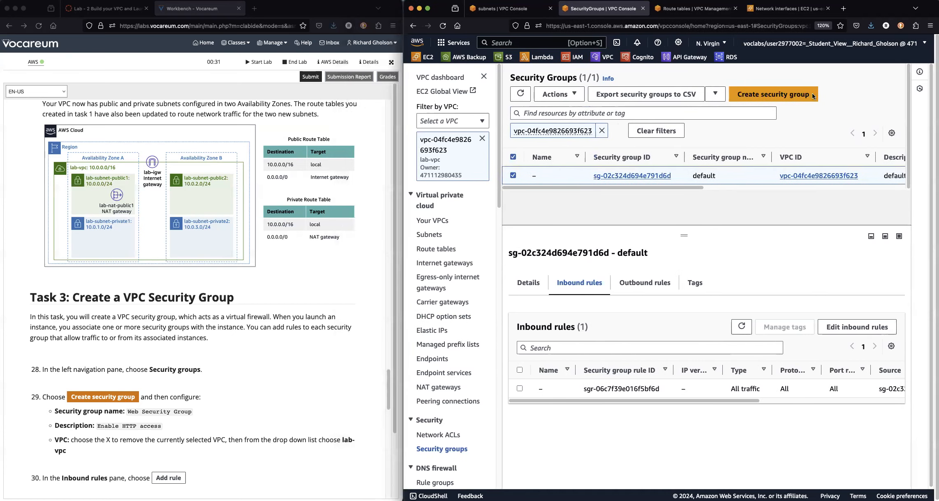
left_click(787, 97)
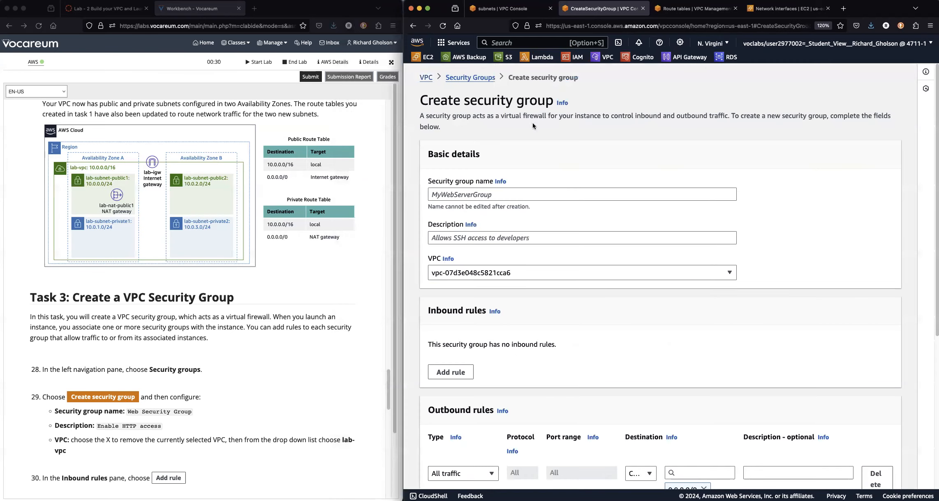
Copy 'Web Security Group' from the lab instructions into the Security group name field.
left_click(149, 420)
left_click_drag(128, 411, 191, 414)
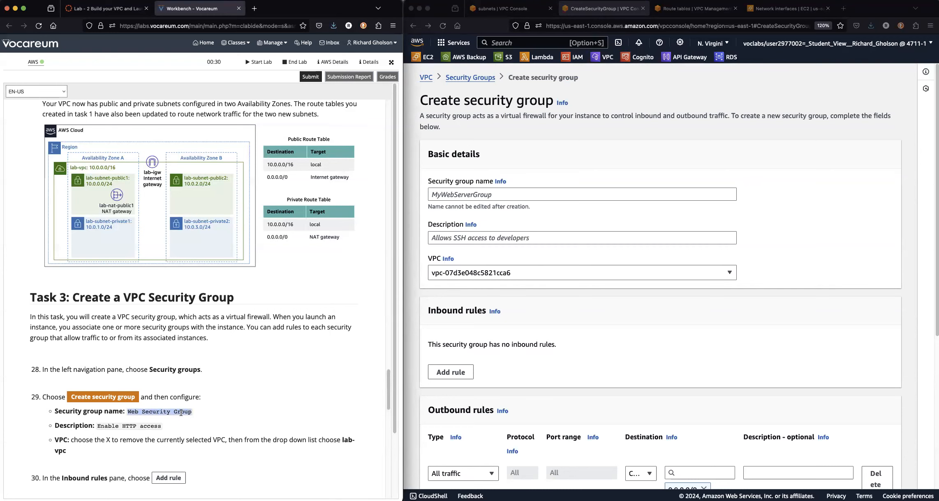
right_click(182, 411)
left_click(194, 417)
left_click(503, 195)
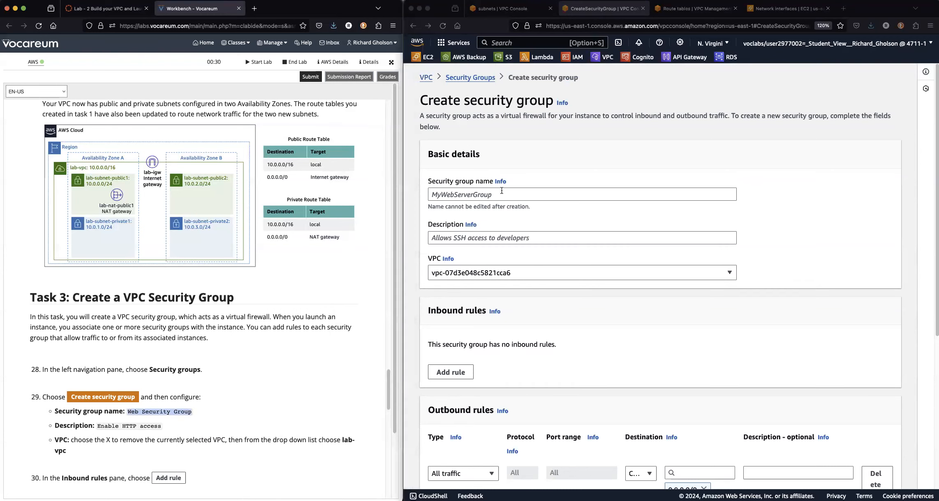
right_click(504, 193)
left_click(517, 237)
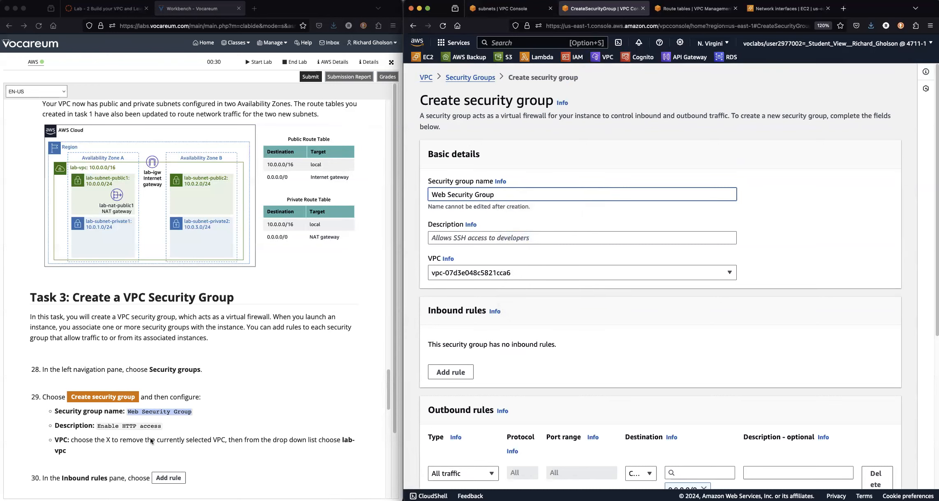
Fill in the description 'Enable HTTP access' copied from the lab instructions, then expand the VPC list.
left_click(116, 430)
left_click_drag(97, 427, 159, 426)
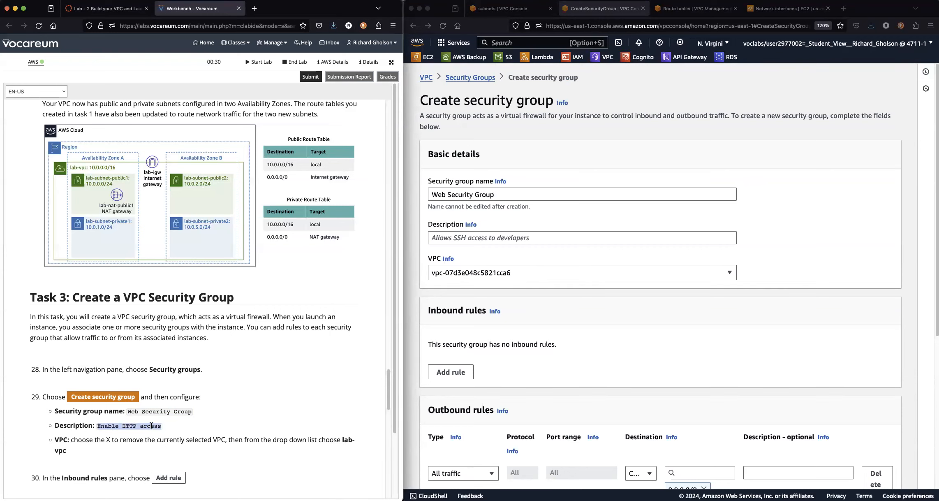
right_click(149, 422)
left_click(163, 427)
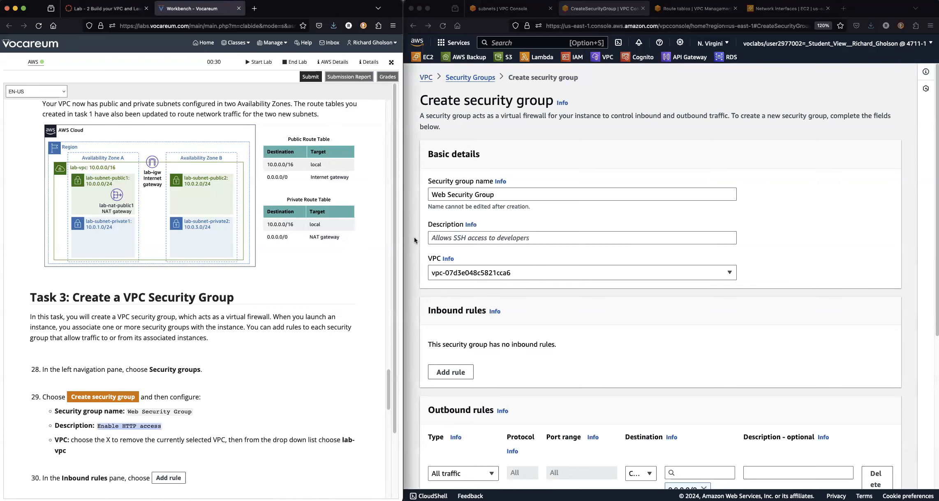
left_click(442, 238)
right_click(441, 236)
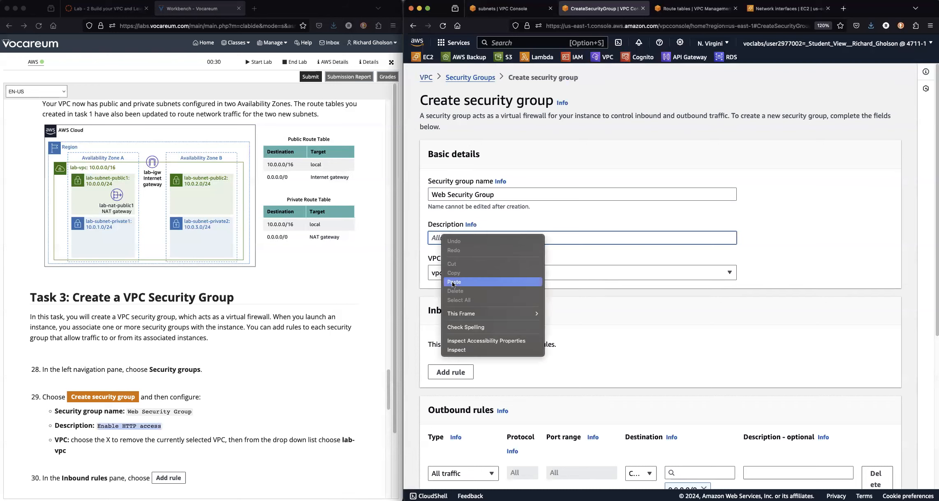
left_click(454, 282)
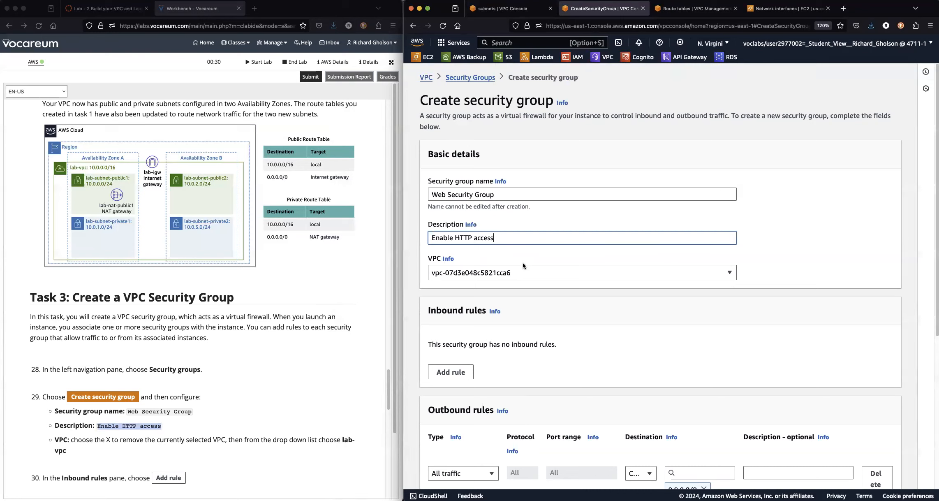
left_click(472, 274)
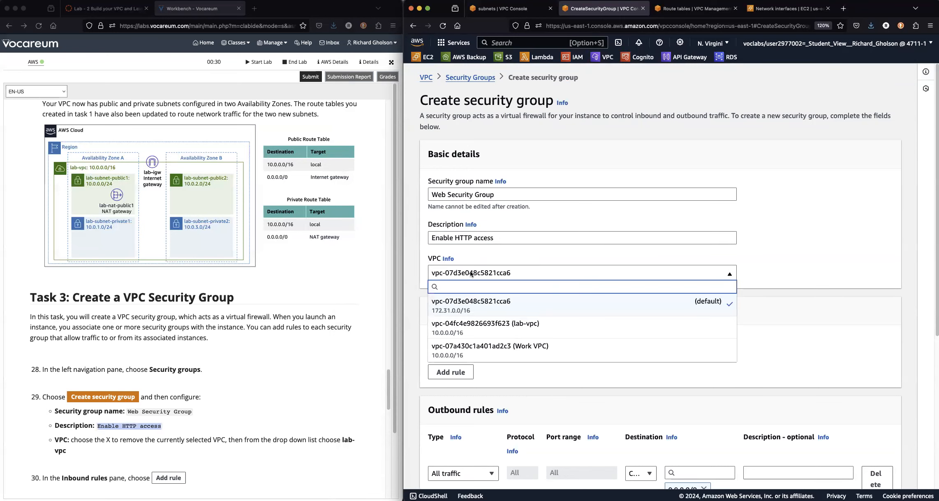
left_click(472, 328)
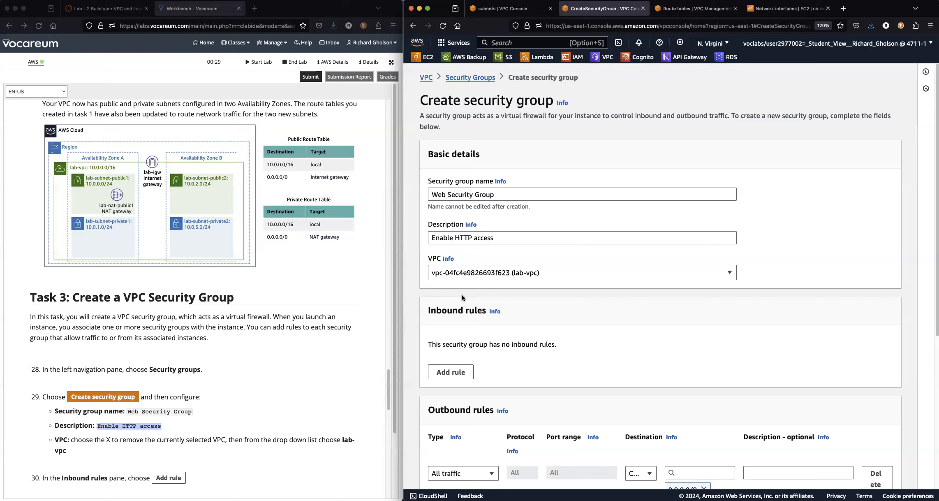
scroll(284, 431, "down", 1)
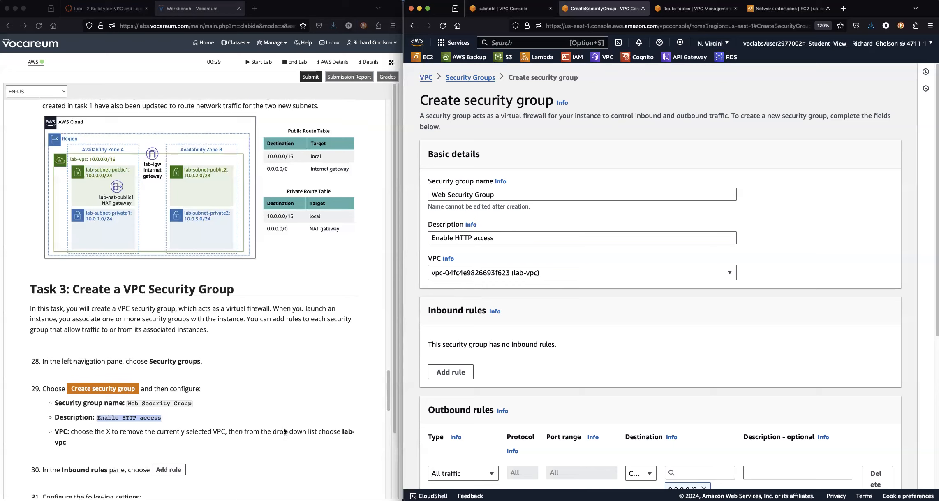
scroll(284, 431, "down", 5)
scroll(284, 431, "down", 2)
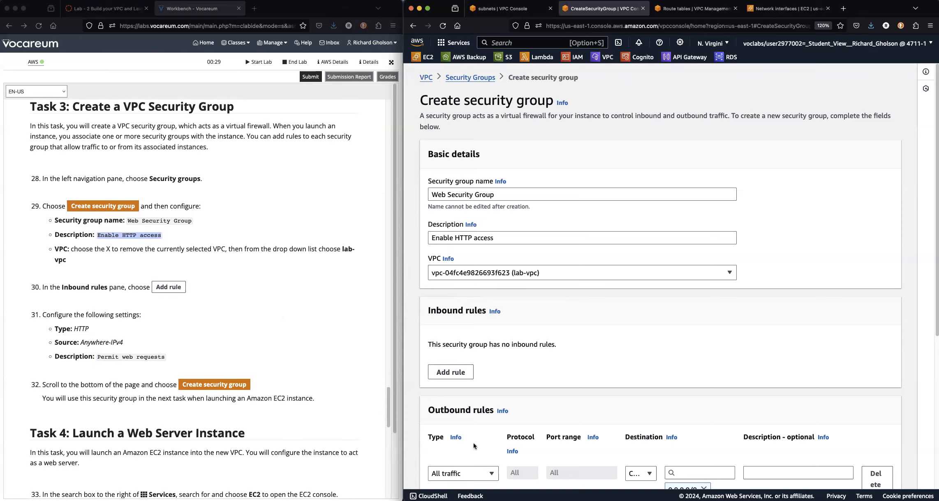
scroll(475, 446, "down", 3)
scroll(484, 430, "up", 1)
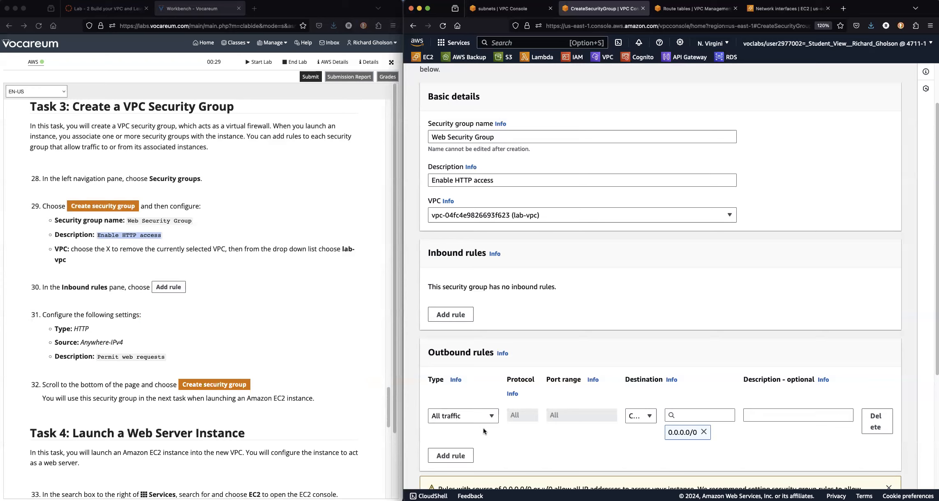
Add an inbound rule of type HTTP on TCP port 80.
left_click(442, 314)
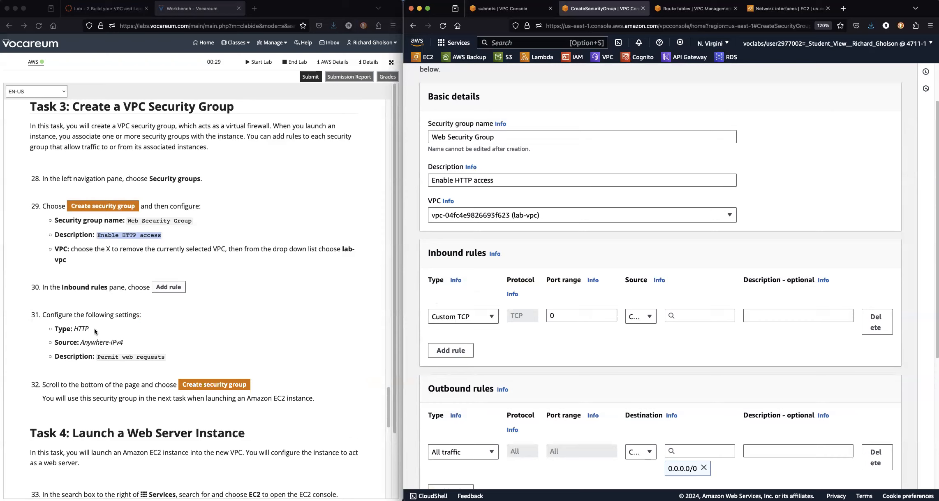
left_click(492, 316)
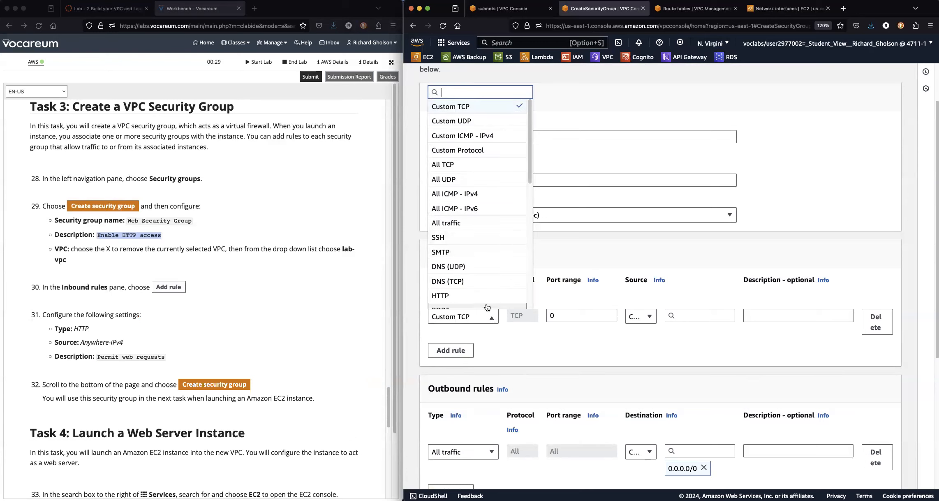
scroll(440, 296, "down", 4)
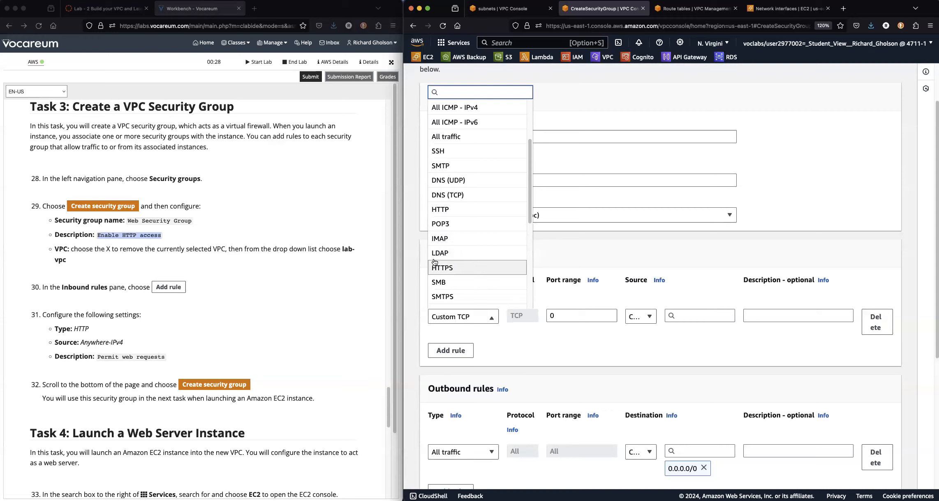
left_click(436, 212)
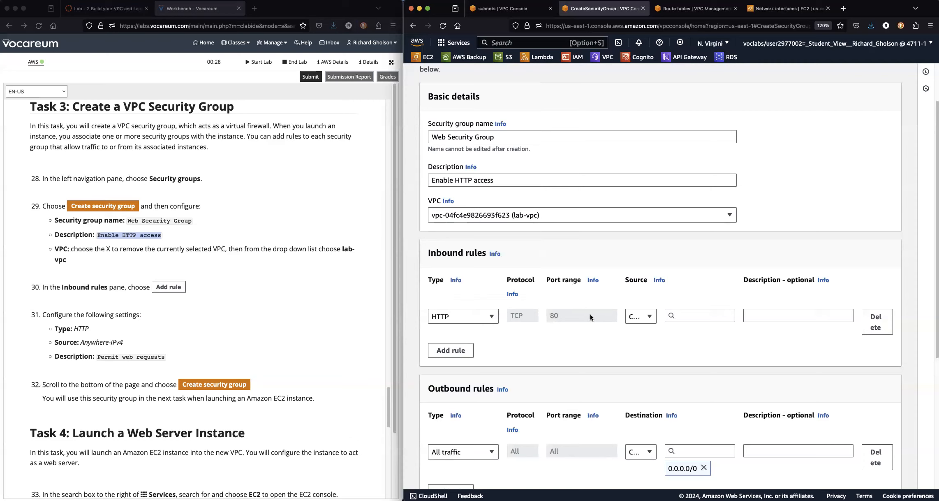
Set the HTTP rule's source to Anywhere-IPv4 (0.0.0.0/0) and select 'Permit web requests' in the instructions.
left_click(650, 317)
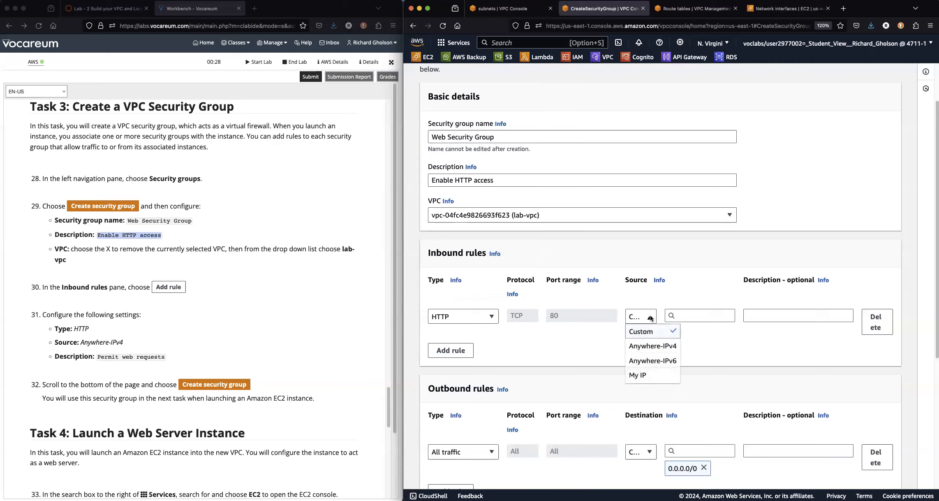
left_click(646, 348)
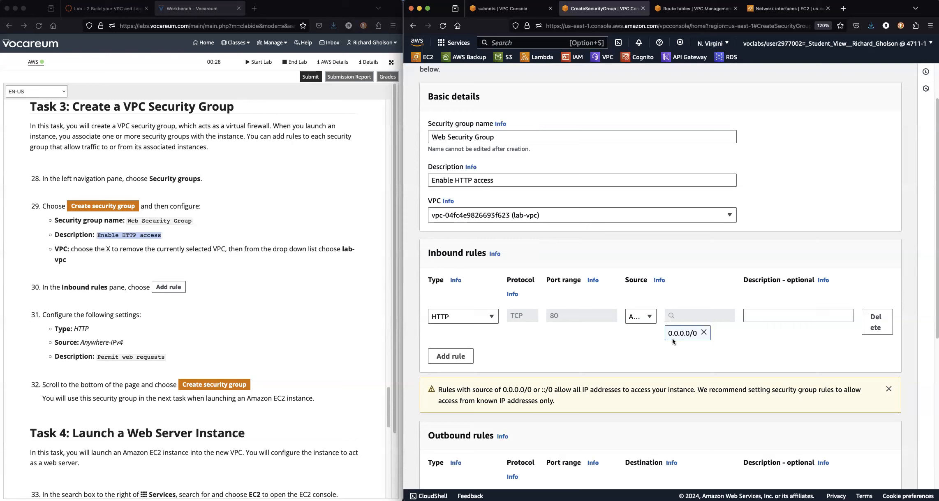
left_click(97, 357)
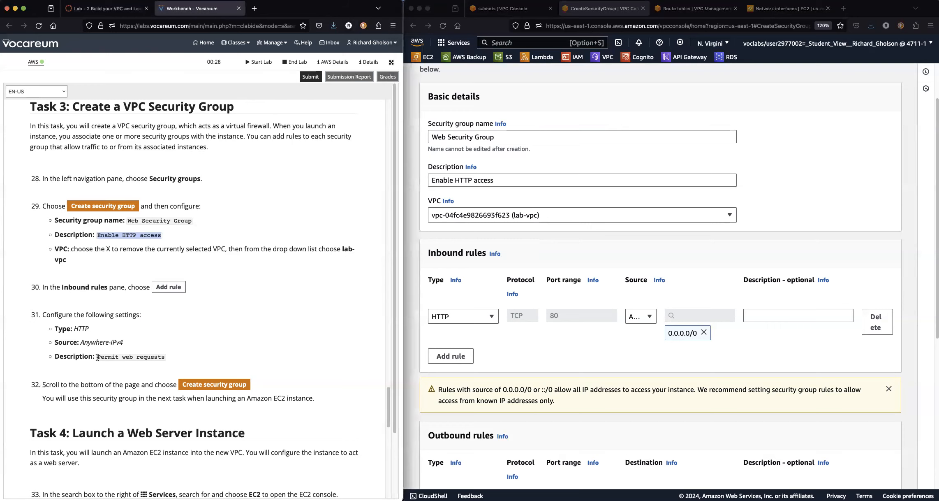
left_click_drag(97, 357, 165, 357)
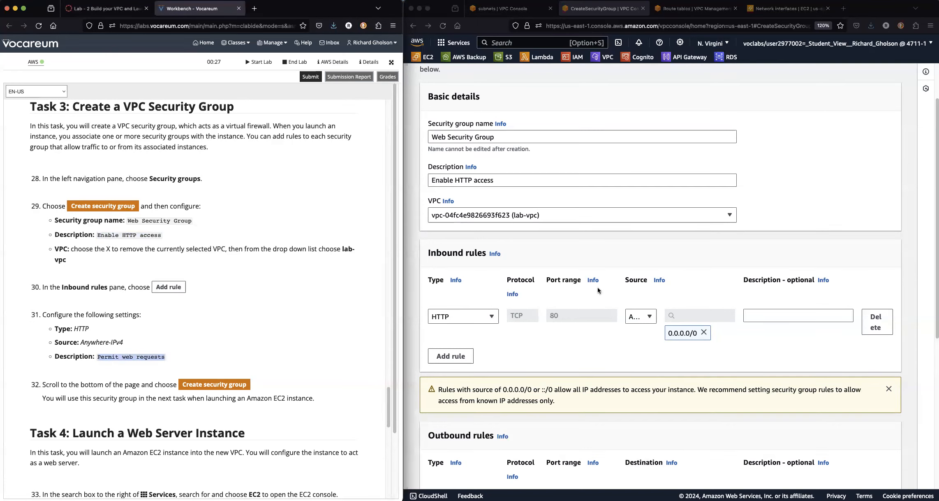
Paste 'Permit web requests' into the HTTP rule's Description field.
left_click(780, 315)
left_click(779, 314)
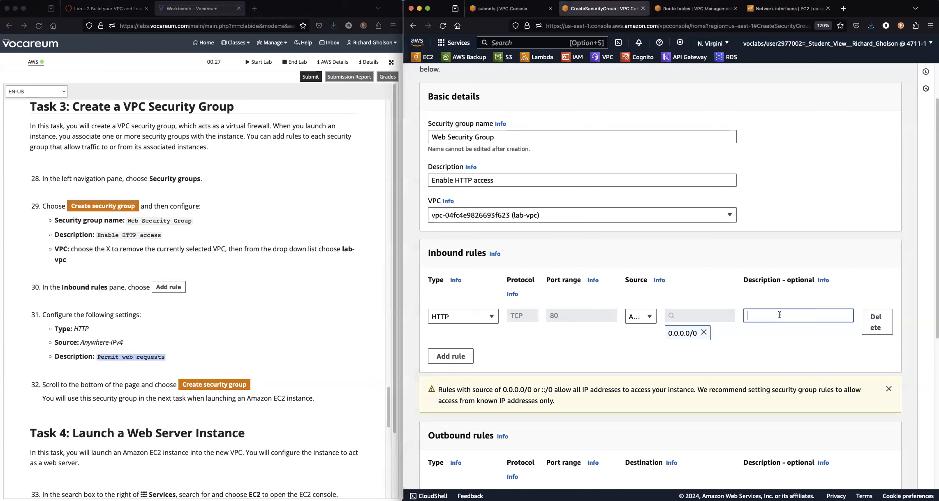
key("super+v")
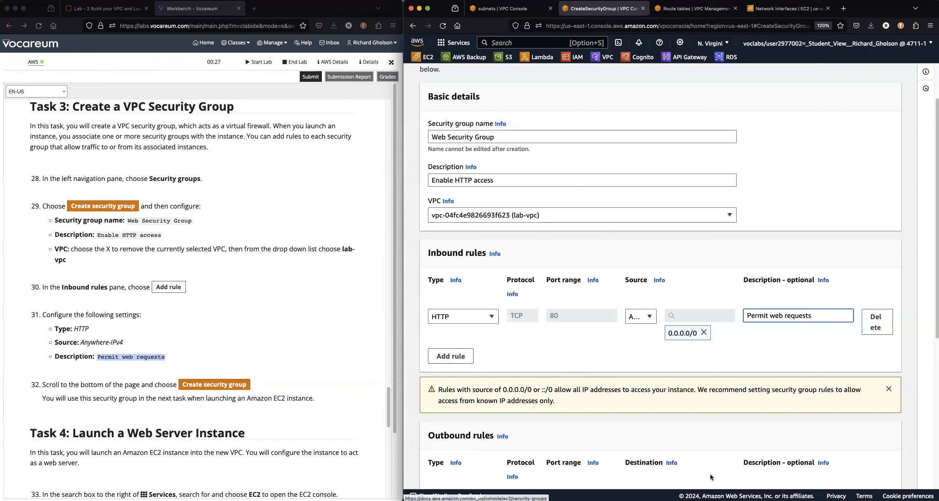
scroll(678, 465, "down", 6)
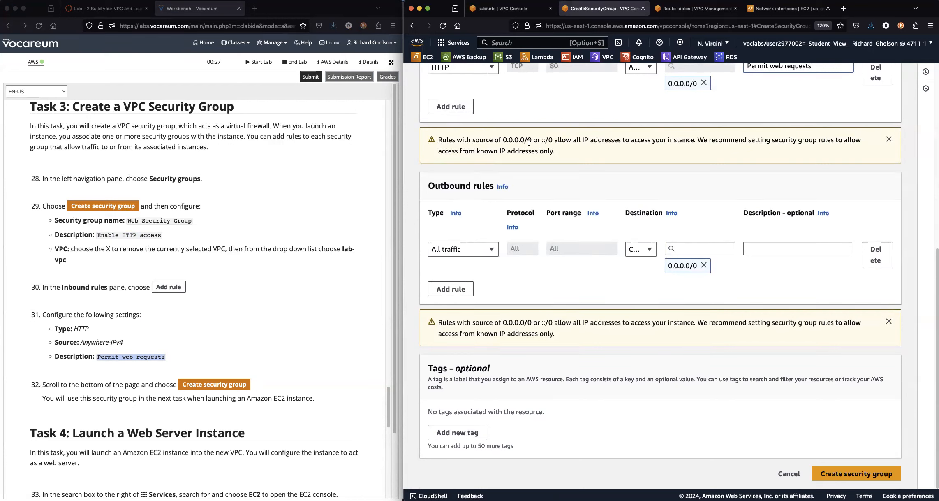
Submit Web Security Group with its HTTP rule, then move to the EC2 Network interfaces browser tab.
left_click(855, 475)
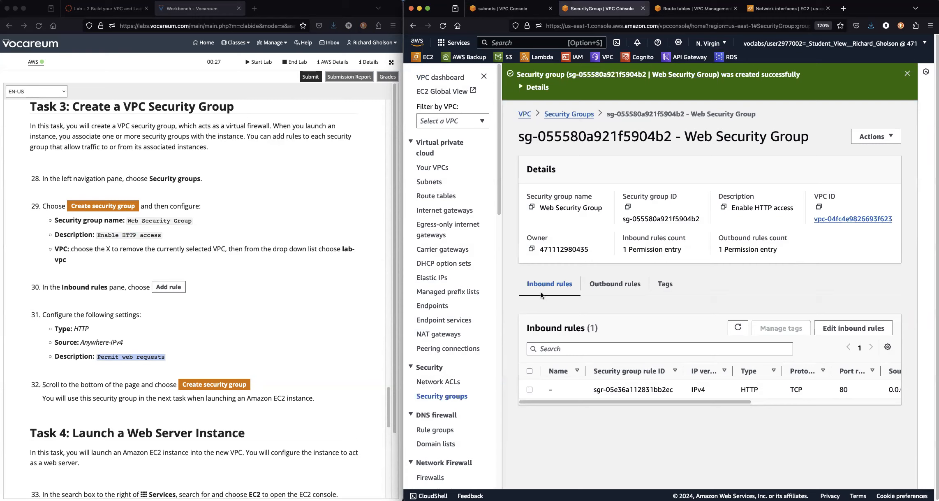
left_click(785, 8)
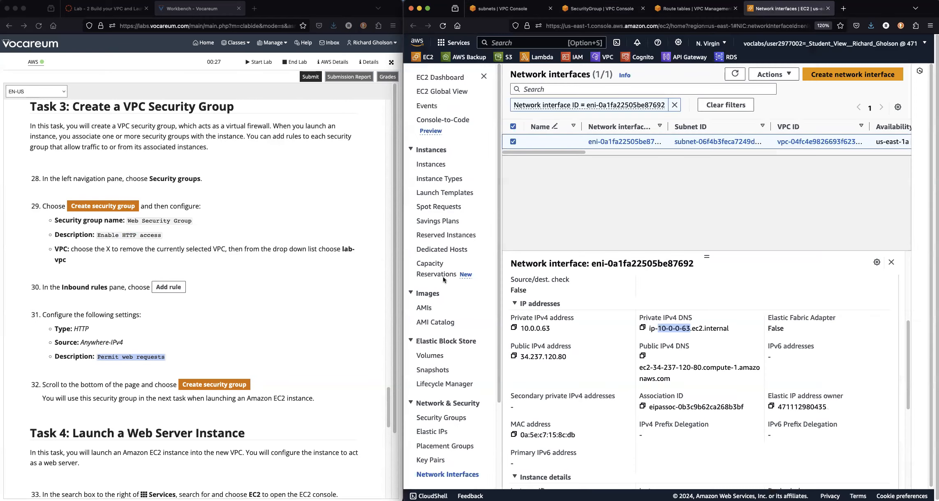
In EC2 Security Groups, select Web Security Group and confirm its HTTP port 80 rule from 0.0.0.0/0.
left_click(446, 418)
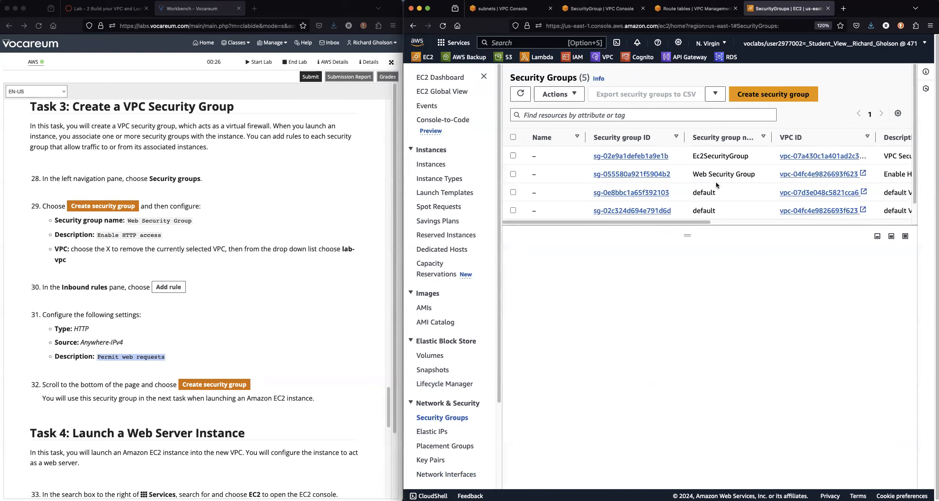
left_click(513, 175)
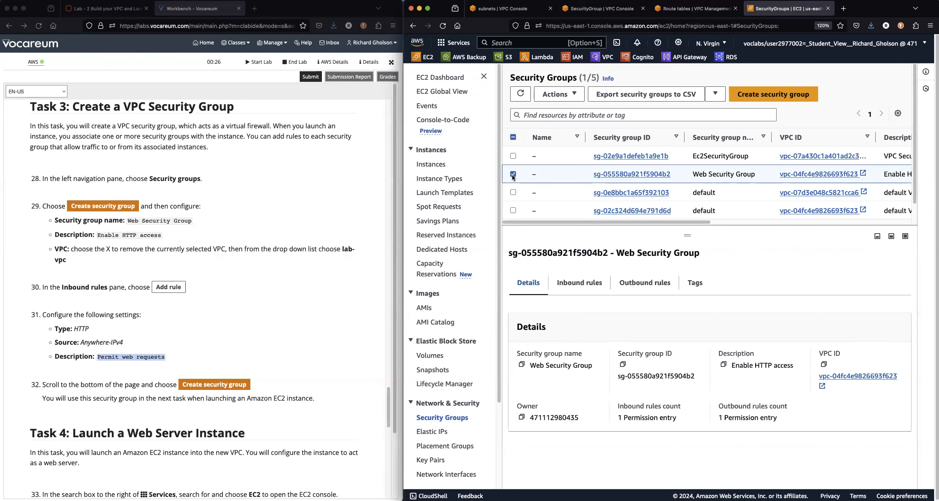
left_click(568, 281)
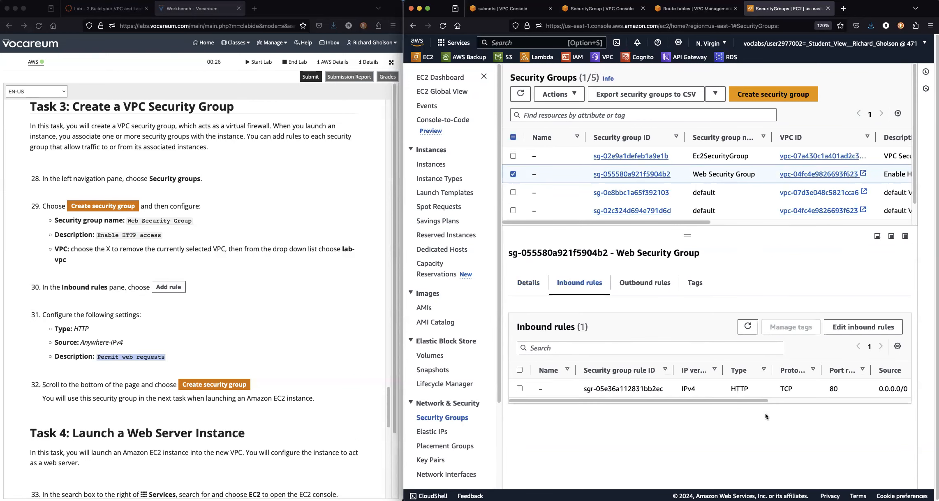
left_click_drag(754, 401, 901, 401)
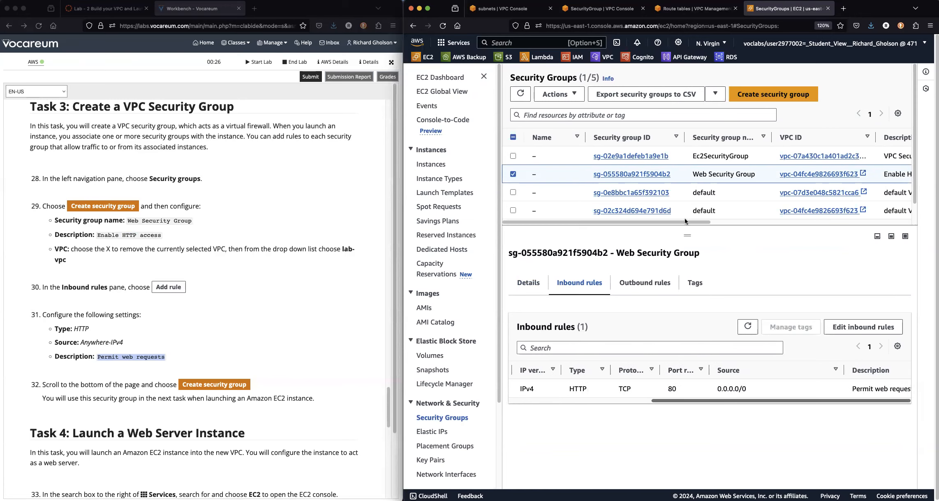
left_click_drag(686, 222, 722, 222)
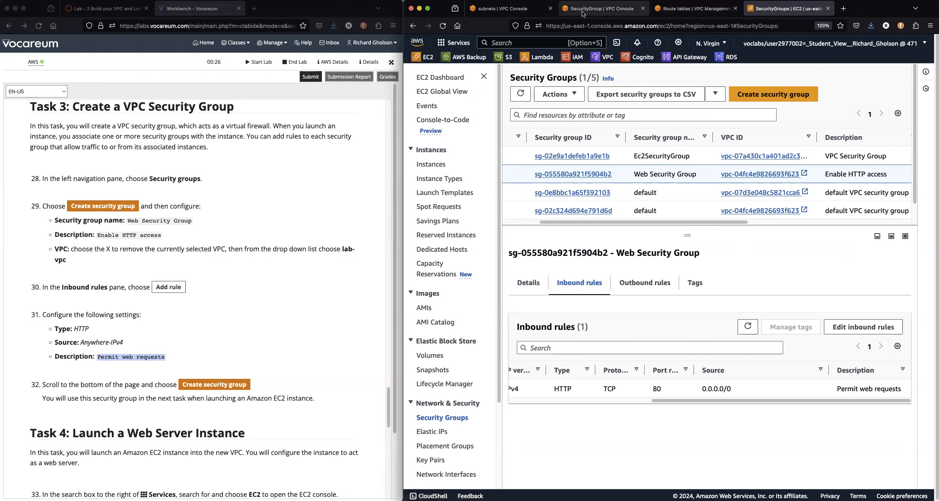
Back in the VPC console's Security Groups list, select Web Security Group to view its rules.
left_click(519, 12)
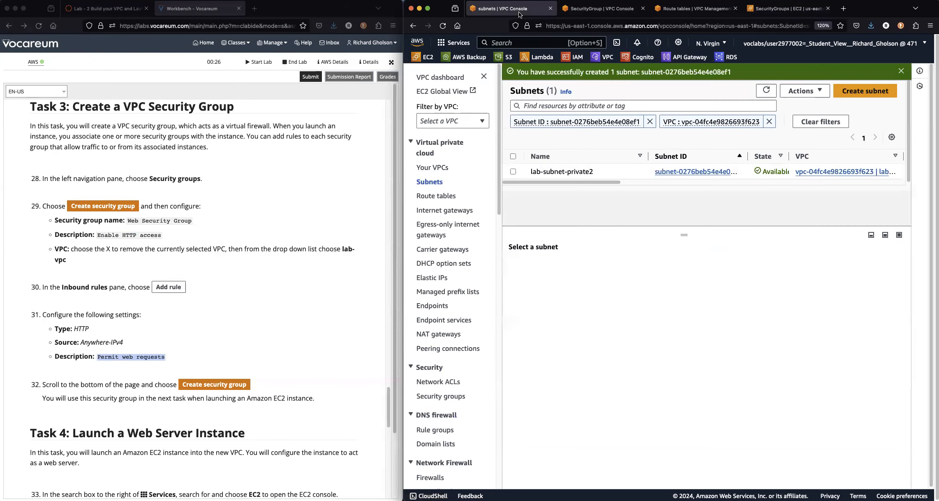
left_click(597, 10)
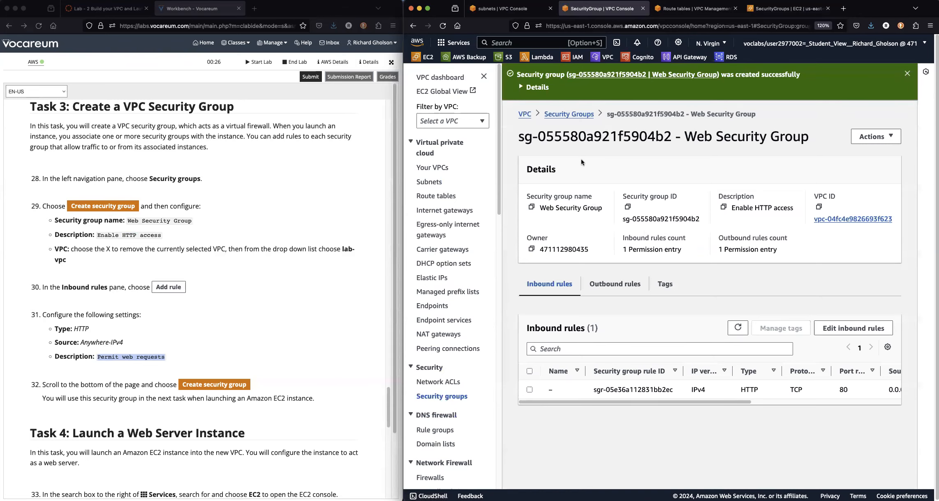
left_click(577, 116)
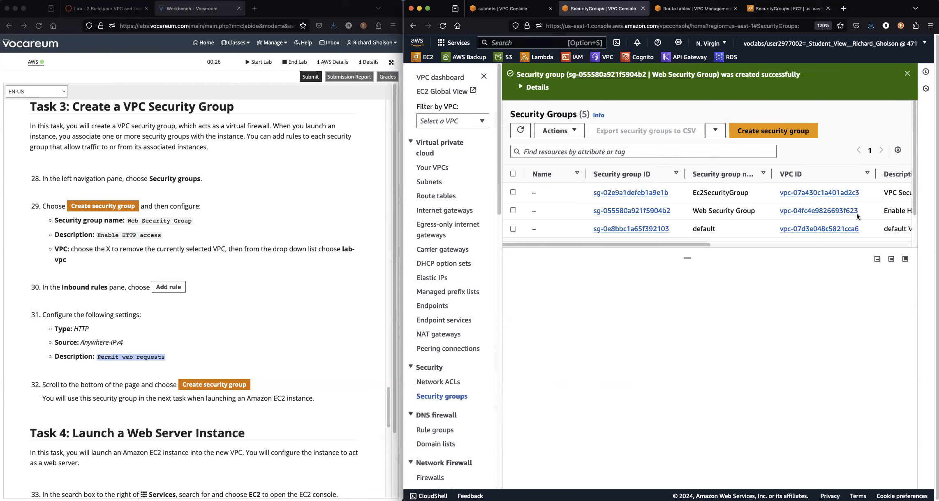
left_click(513, 210)
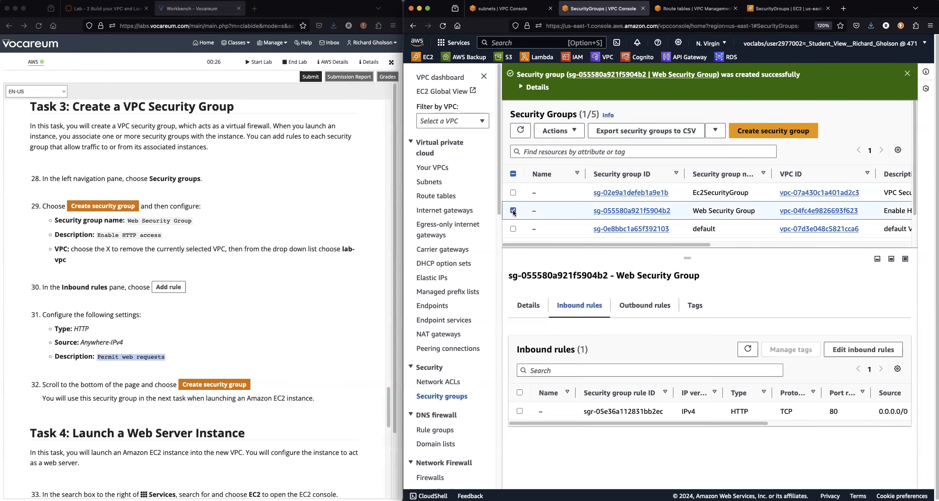